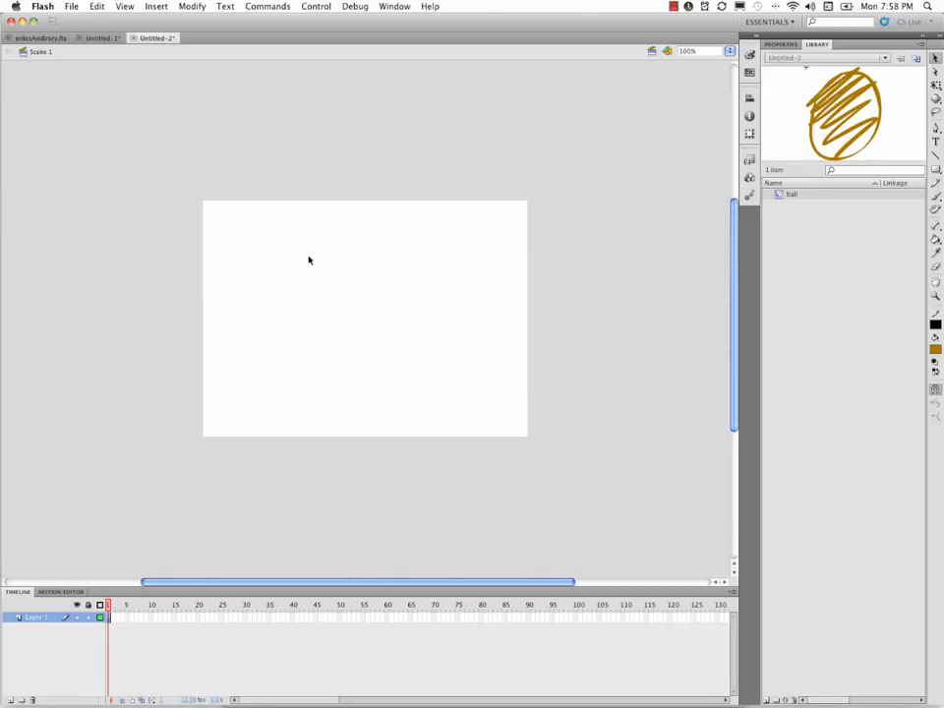
# - Brush a round frowning face with two oval eyes and pupils around the middle of the stage
pyautogui.press('b')
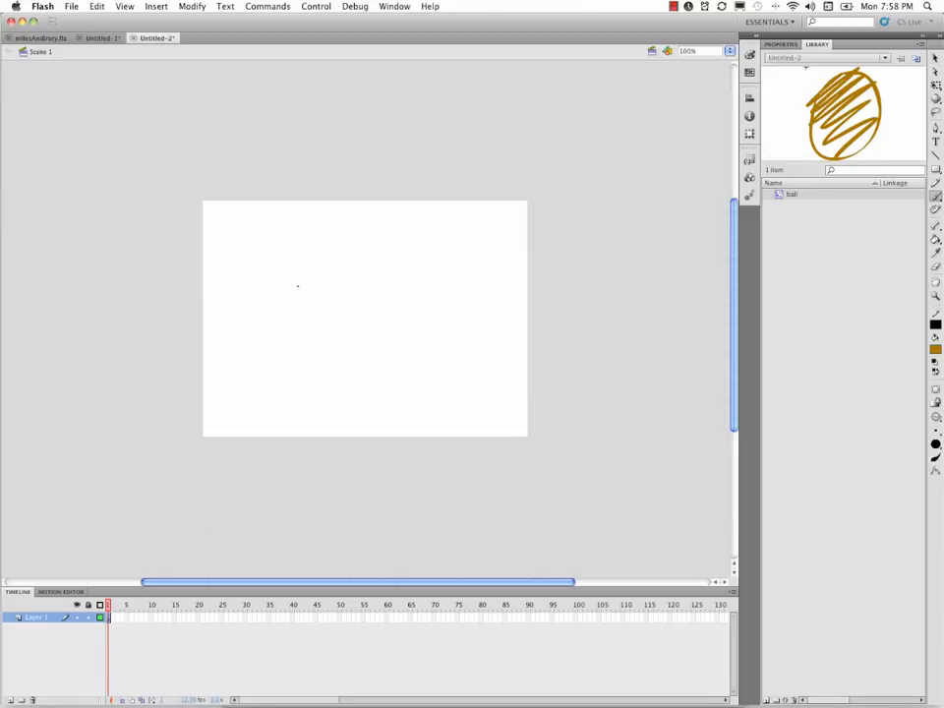
pyautogui.moveTo(286, 326)
pyautogui.mouseDown()
pyautogui.moveTo(288, 285)
pyautogui.moveTo(387, 292)
pyautogui.moveTo(350, 364)
pyautogui.moveTo(321, 292)
pyautogui.moveTo(366, 290)
pyautogui.mouseUp()
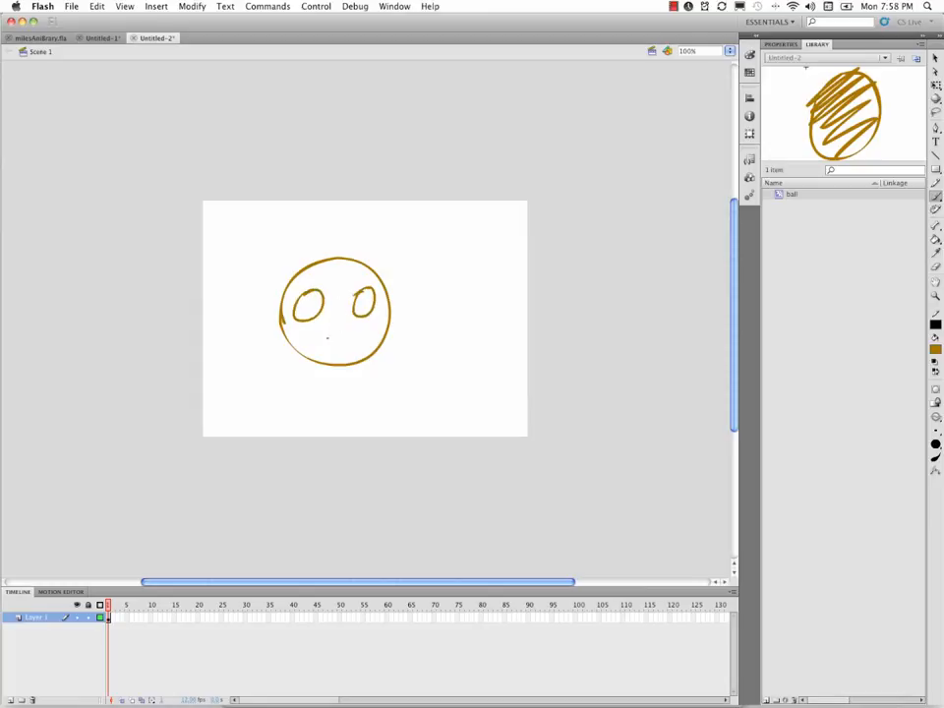
pyautogui.moveTo(309, 342); pyautogui.dragTo(369, 340)
# - Convert the face drawing to a symbol named "fellow" with a centred registration point
pyautogui.press('v')
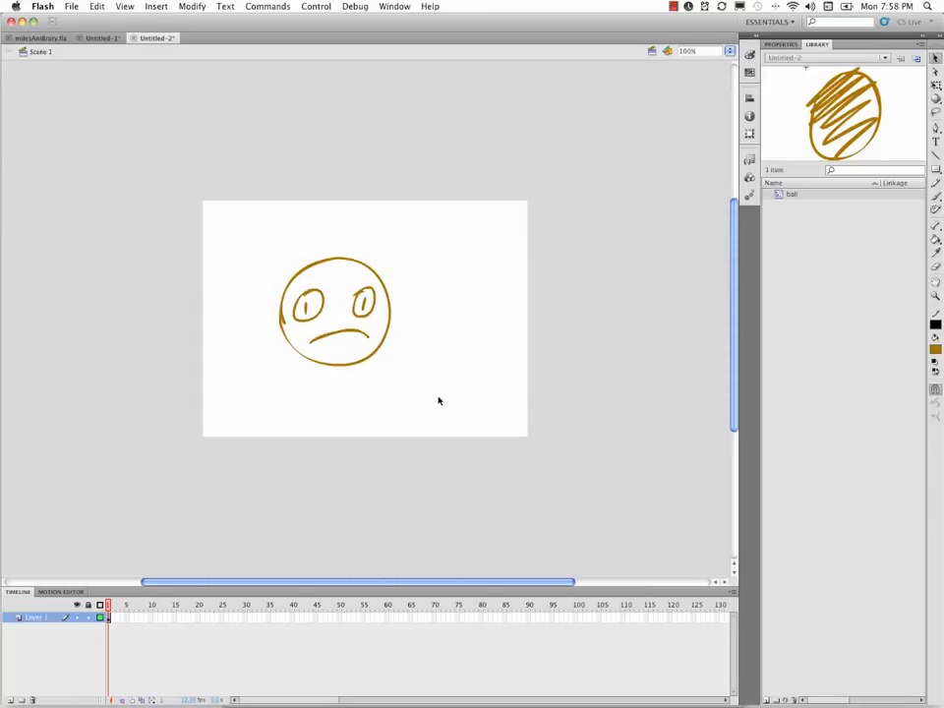
pyautogui.click(192, 6)
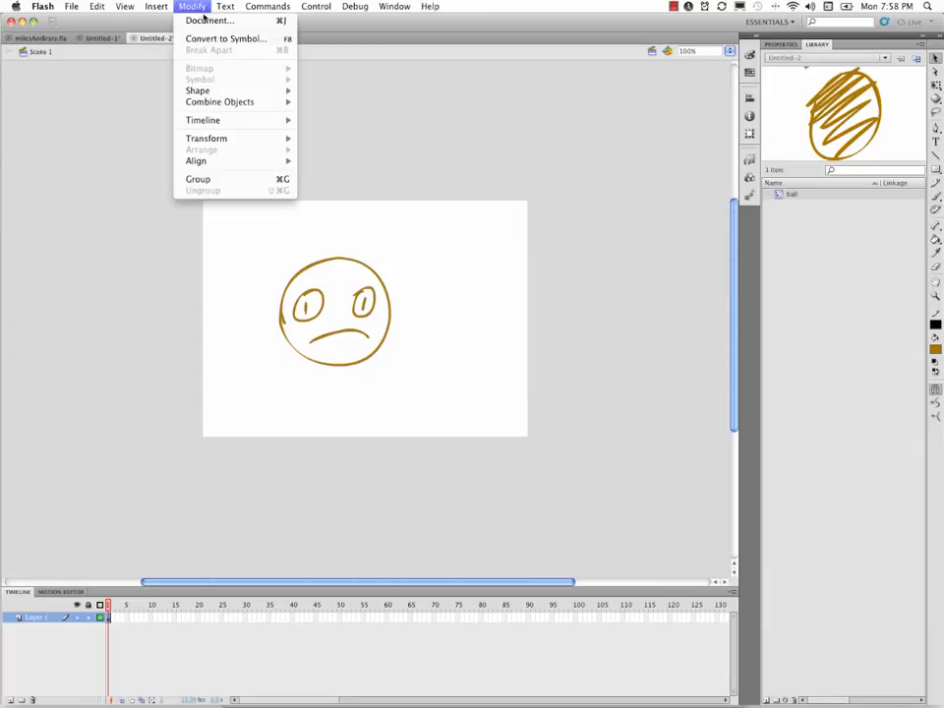
pyautogui.click(275, 39)
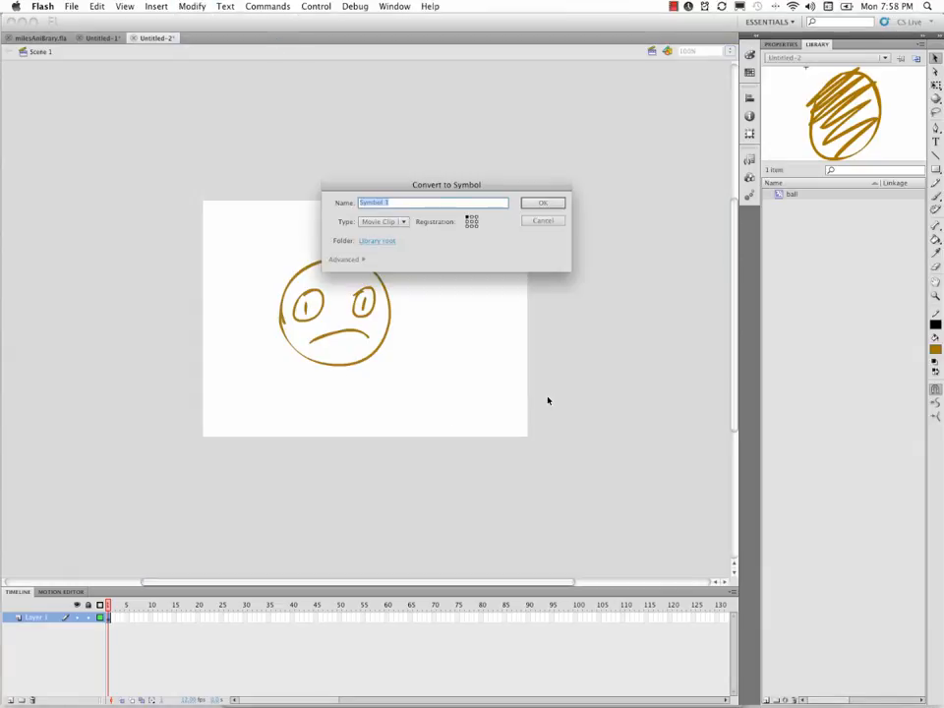
pyautogui.write('fa')
pyautogui.click(543, 202)
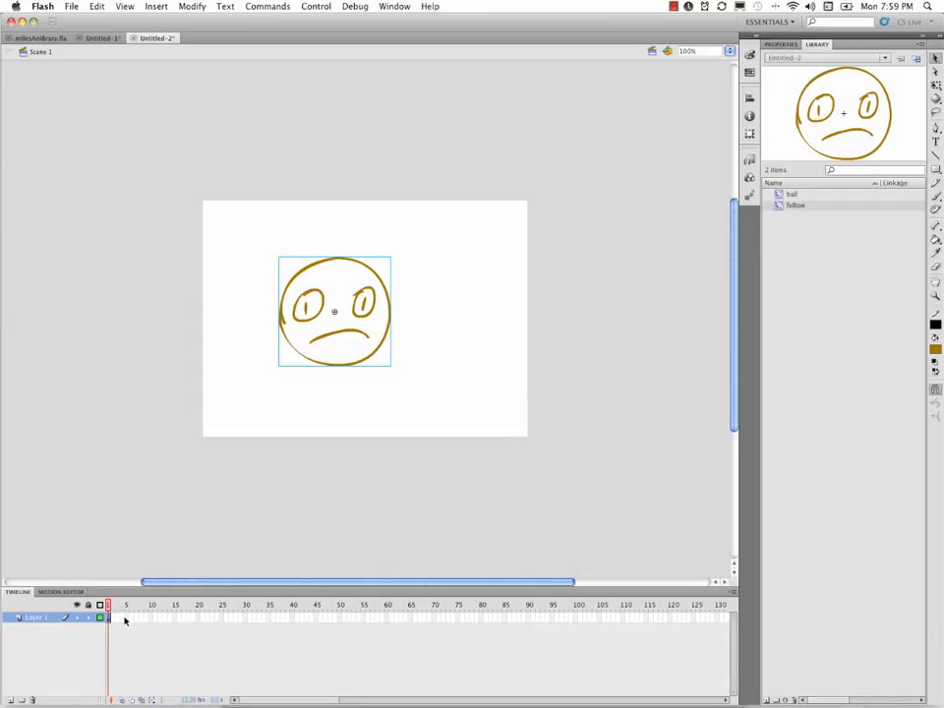
# - Insert a keyframe at frame 30 of Layer 1
pyautogui.click(245, 619)
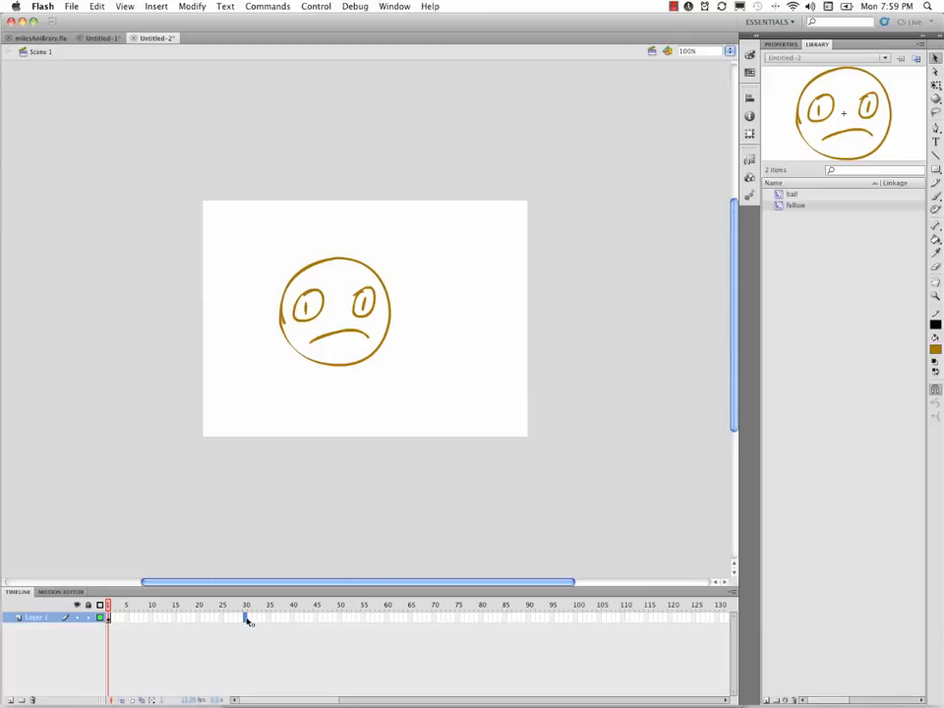
pyautogui.rightClick(248, 622)
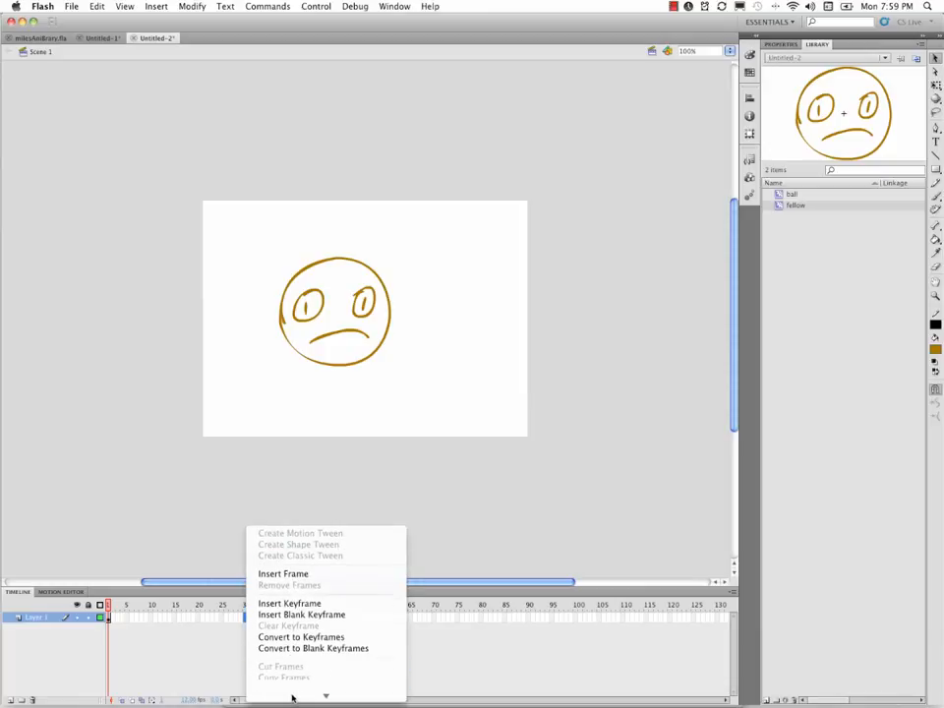
pyautogui.moveTo(292, 697)
pyautogui.click(308, 559)
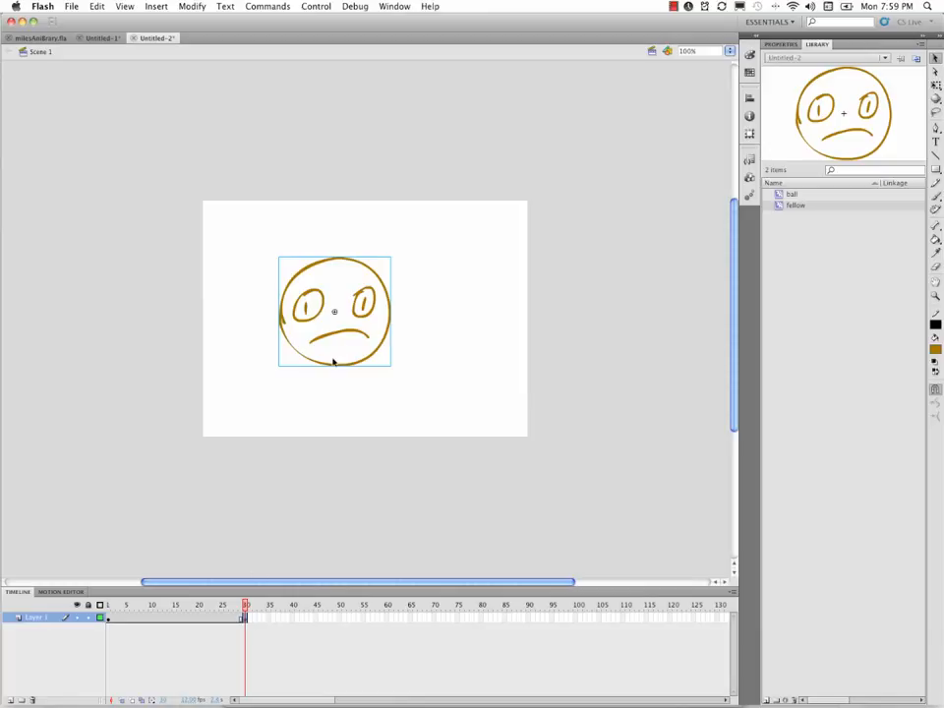
# - Create a classic tween on Layer 1 starting from the keyframe at frame 1
pyautogui.moveTo(245, 609); pyautogui.dragTo(101, 617)
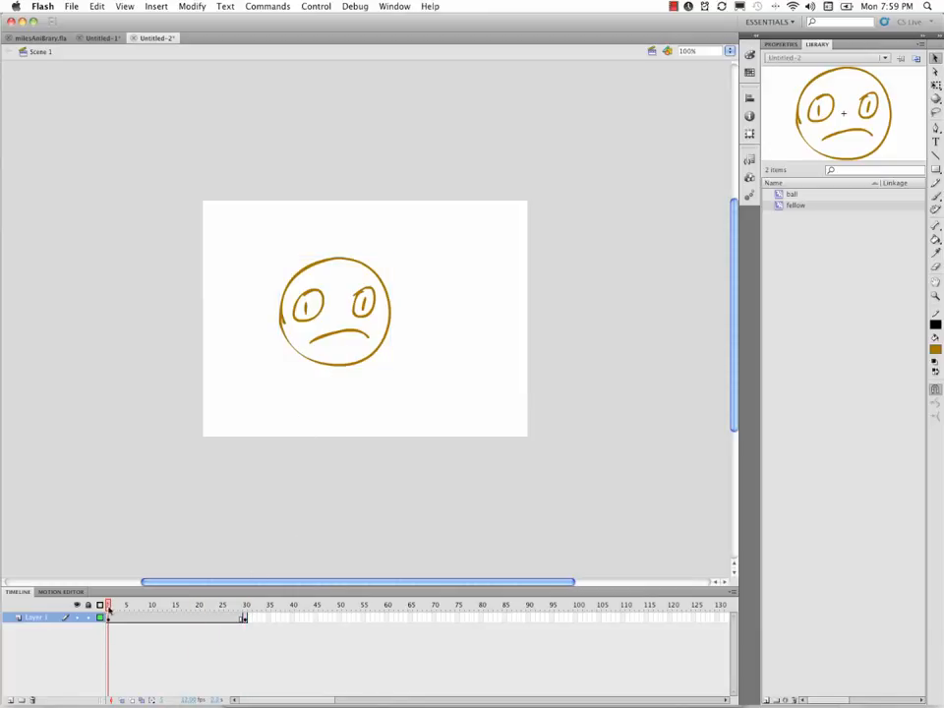
pyautogui.click(109, 617)
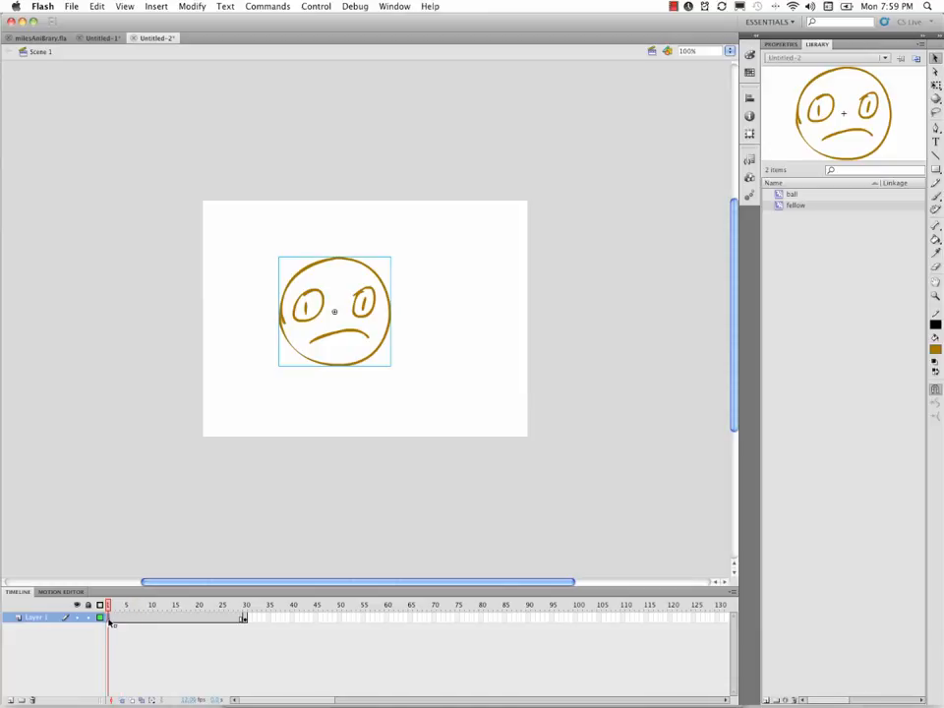
pyautogui.rightClick(111, 620)
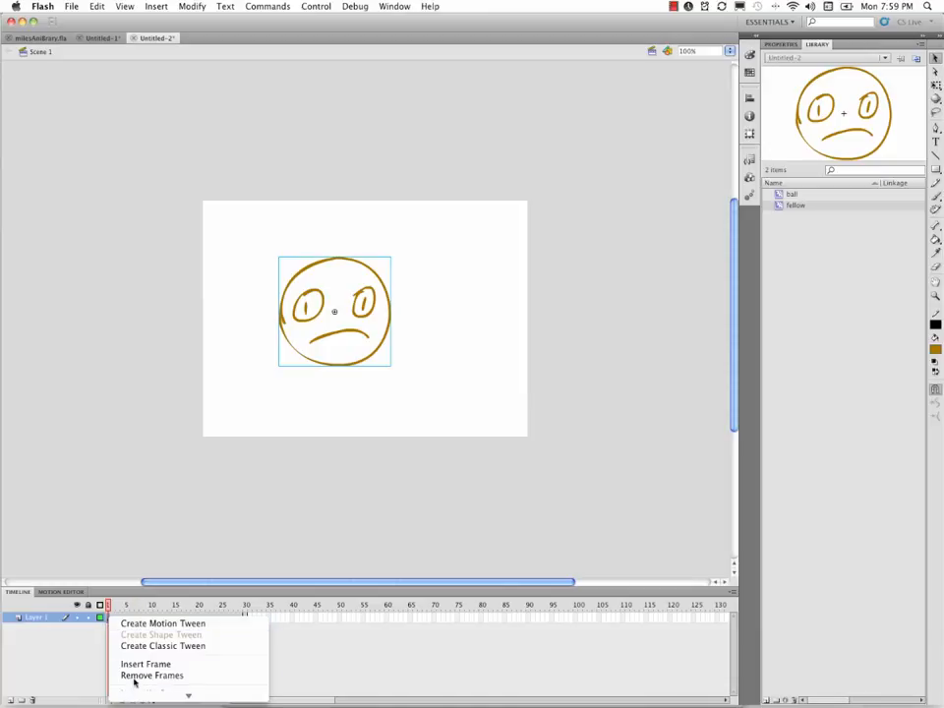
pyautogui.click(191, 646)
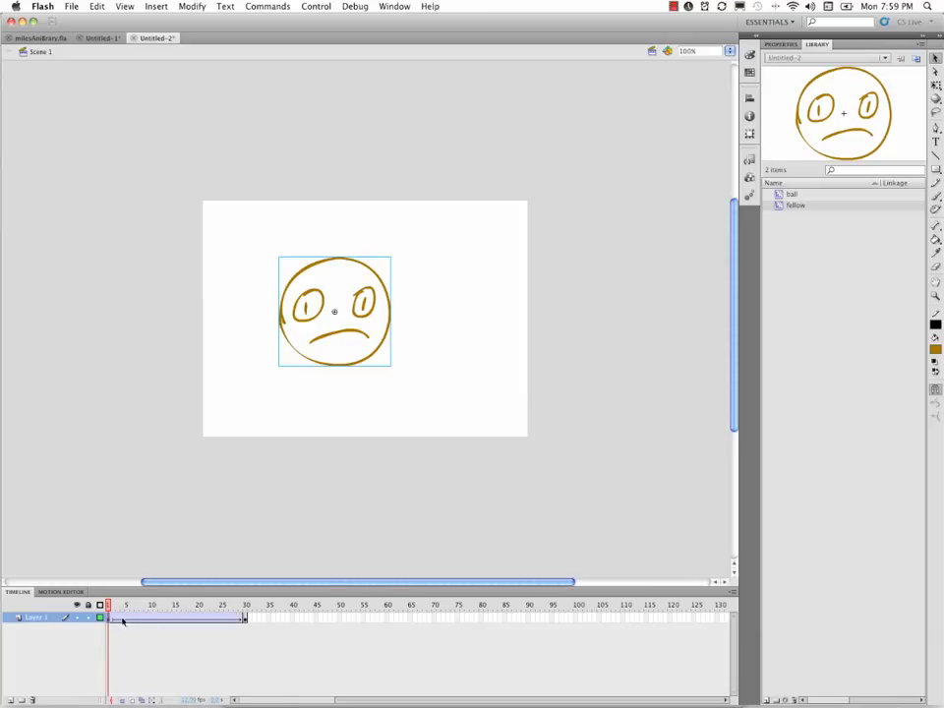
# - Move the face in frame 30 horizontally onto the stage's right edge and play the tween from frame 1
pyautogui.click(245, 617)
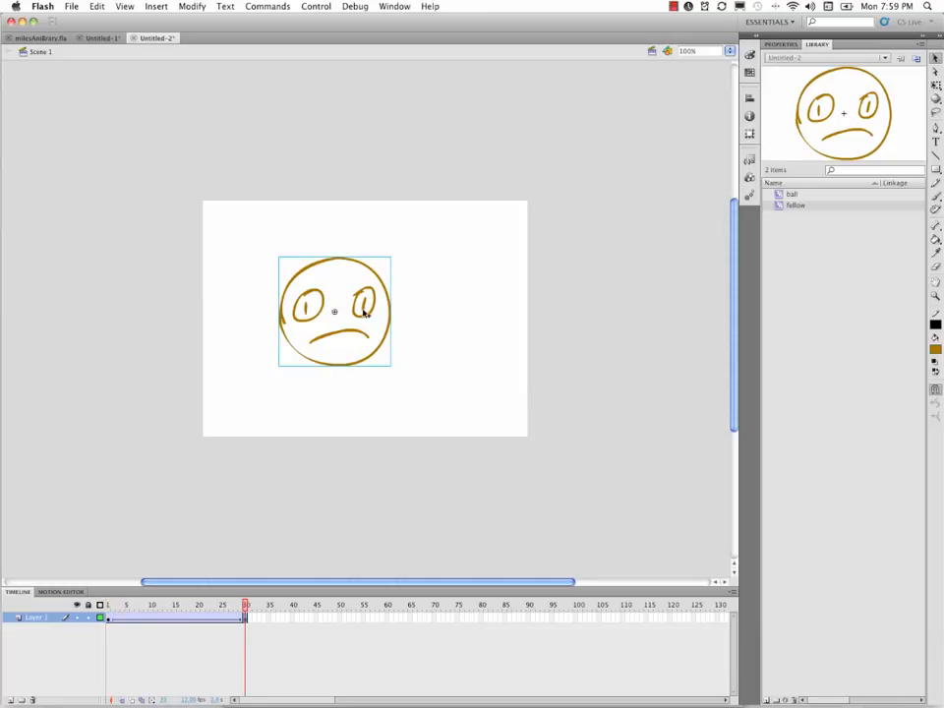
pyautogui.moveTo(369, 305); pyautogui.dragTo(533, 312)
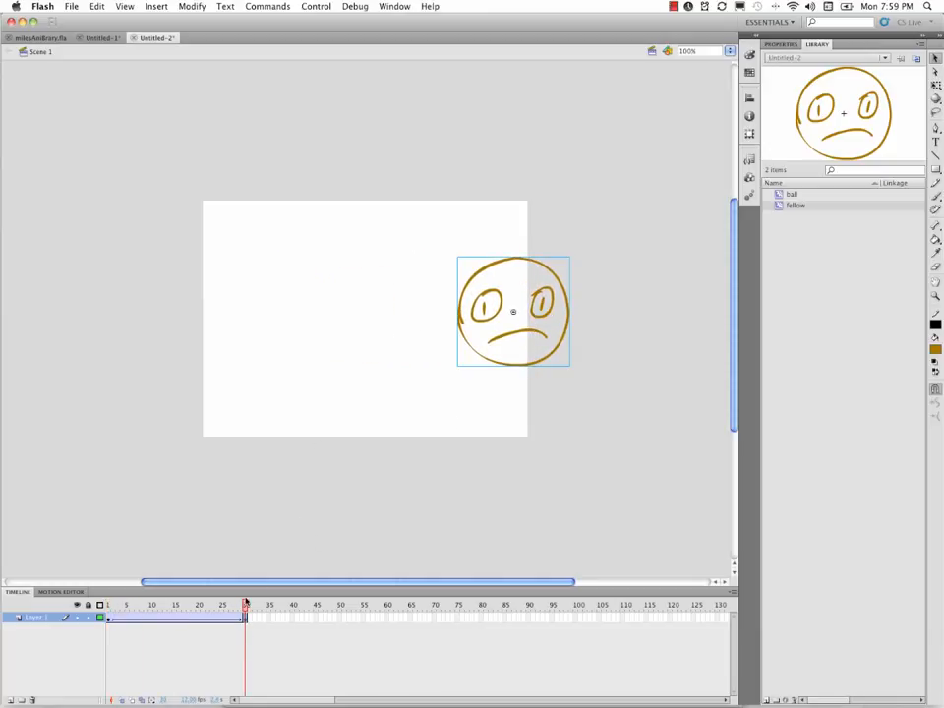
pyautogui.moveTo(245, 605); pyautogui.dragTo(99, 618)
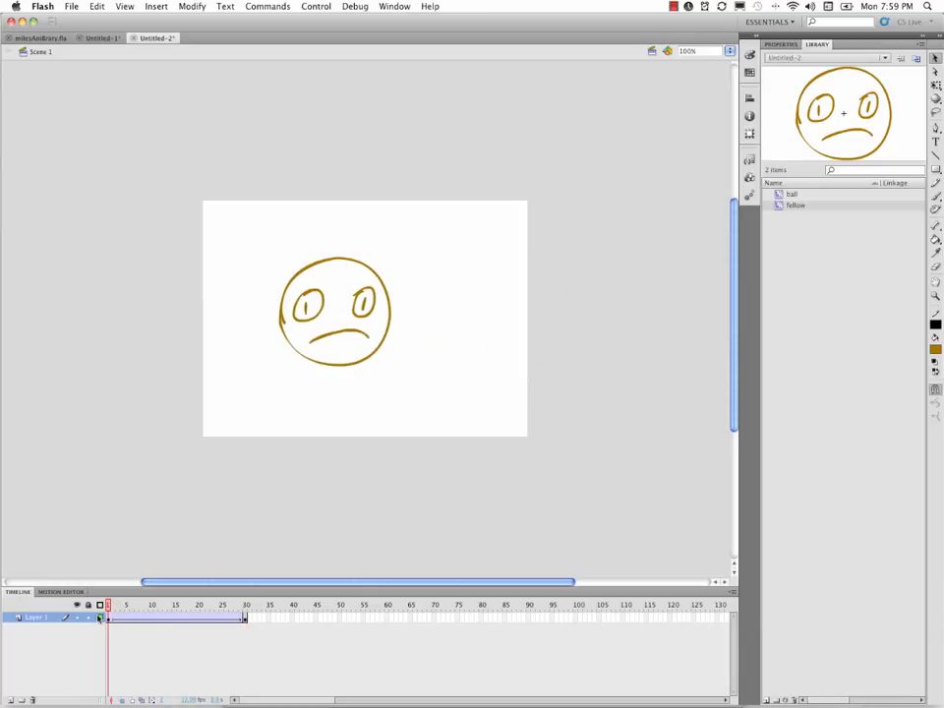
pyautogui.press('Return')
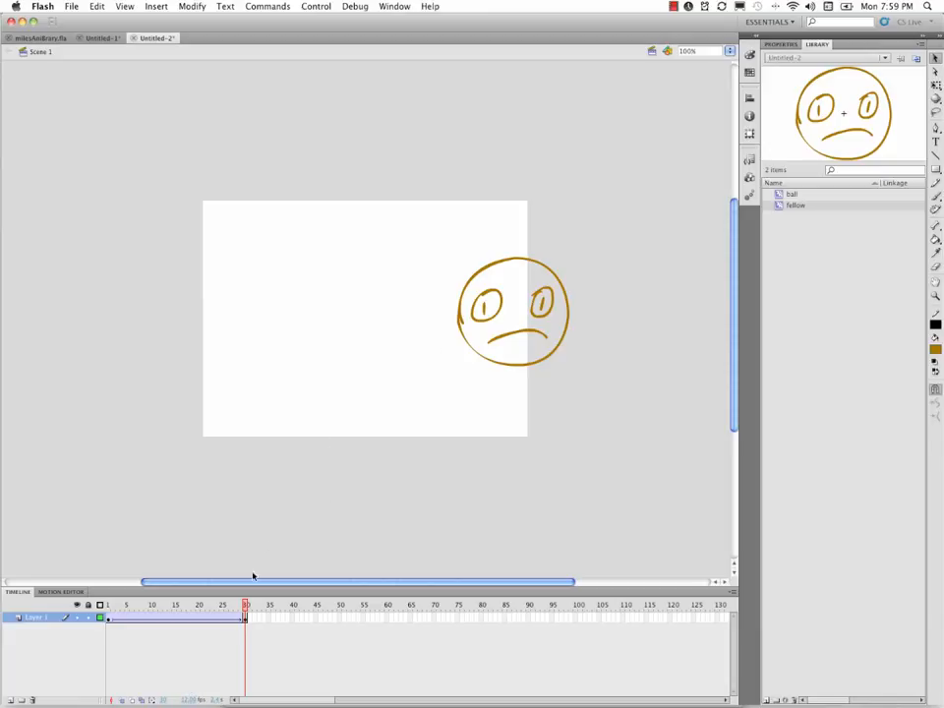
# - Review the document settings, including the stage dimensions and frame rate, without changing them
pyautogui.click(191, 6)
pyautogui.click(220, 22)
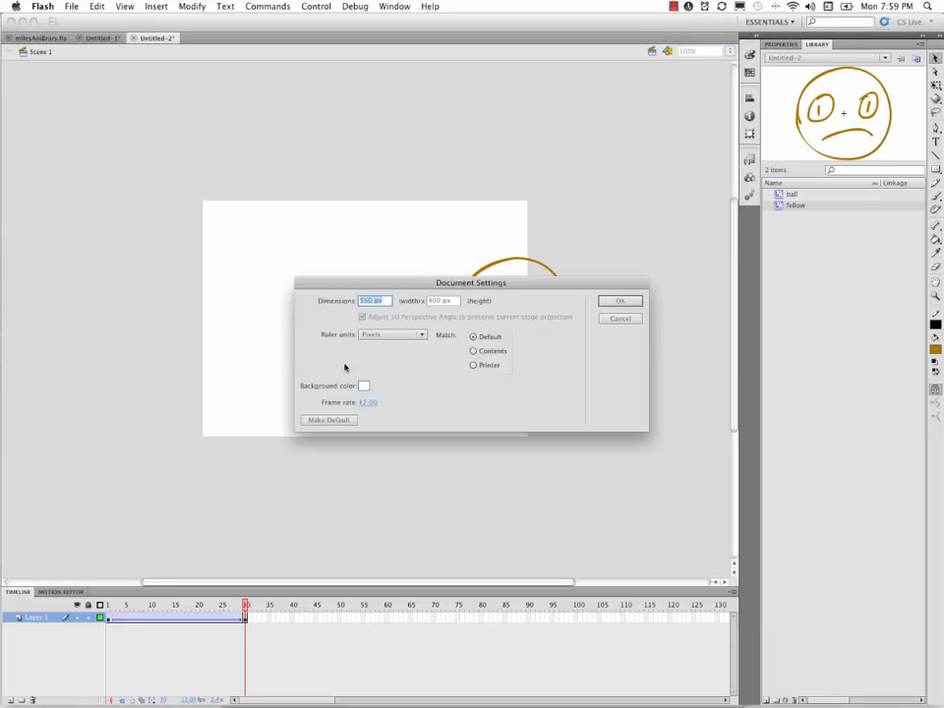
pyautogui.moveTo(434, 283); pyautogui.dragTo(397, 217)
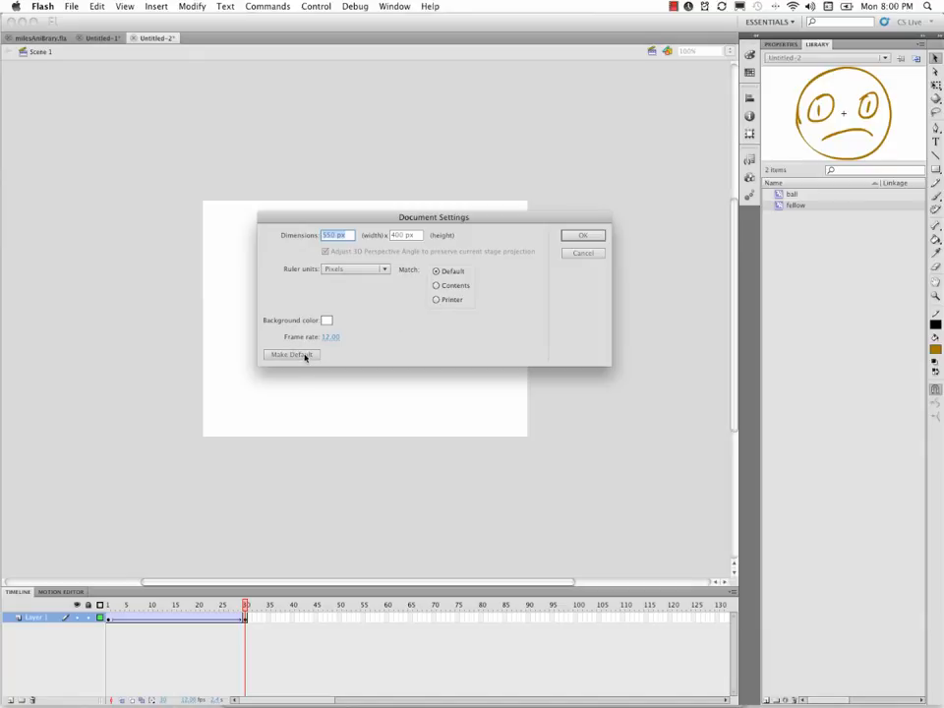
pyautogui.press('Return')
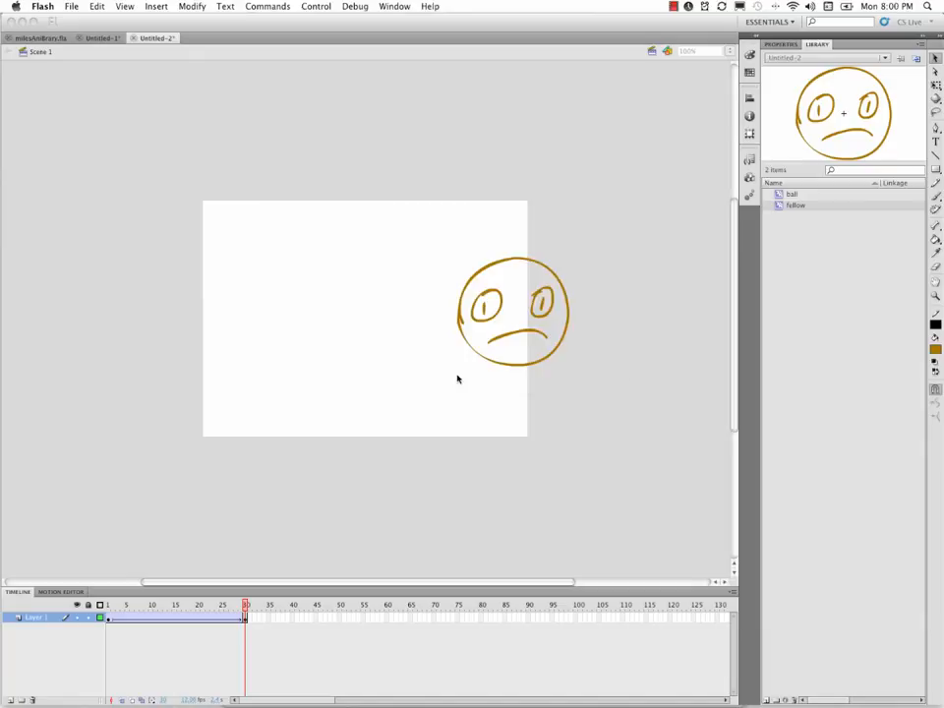
# - Reposition the face in frame 30 so it straddles the stage's lower edge, right of centre
pyautogui.moveTo(244, 606)
pyautogui.mouseDown()
pyautogui.moveTo(108, 606)
pyautogui.moveTo(263, 610)
pyautogui.moveTo(127, 613)
pyautogui.moveTo(247, 612)
pyautogui.mouseUp()
pyautogui.click(247, 617)
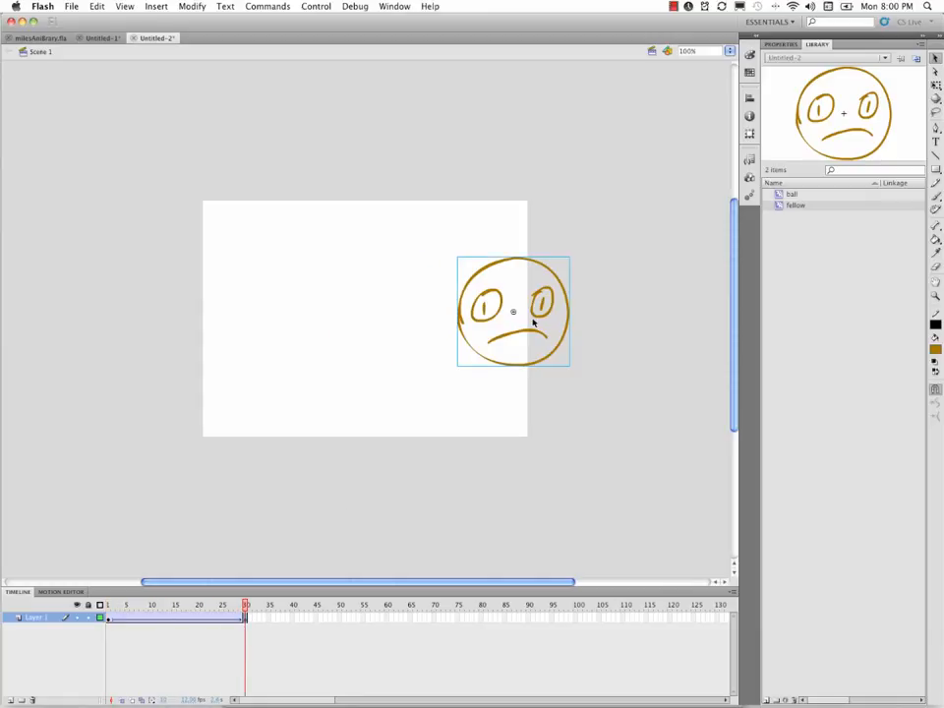
pyautogui.moveTo(542, 315); pyautogui.dragTo(475, 473)
# - Move the face in frame 1 completely off the stage's left side and play the animation
pyautogui.moveTo(246, 607); pyautogui.dragTo(108, 604)
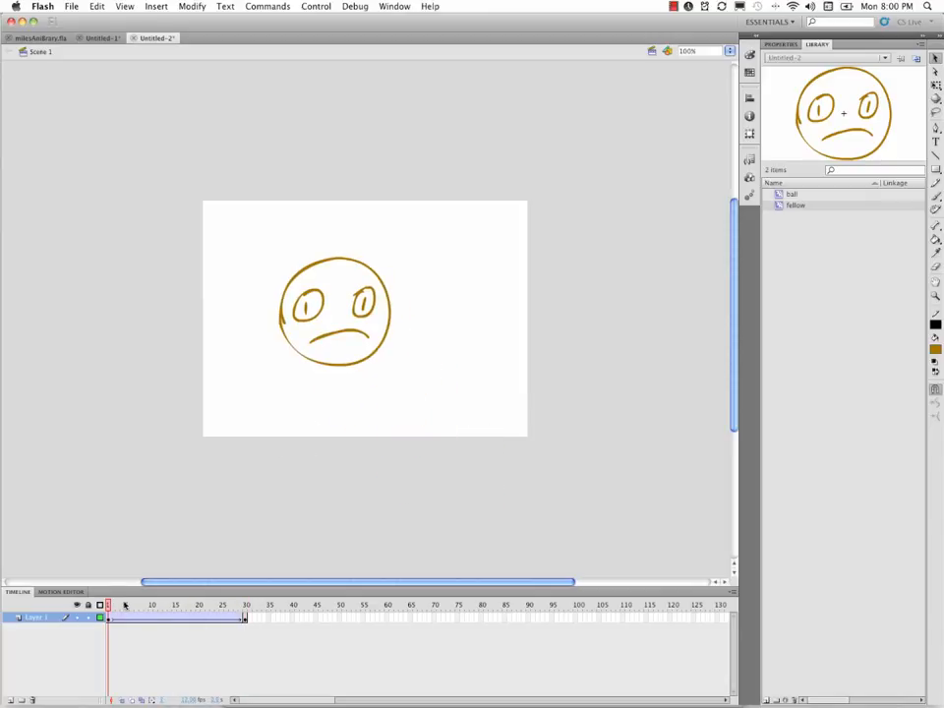
pyautogui.click(346, 327)
pyautogui.moveTo(346, 327); pyautogui.dragTo(76, 338)
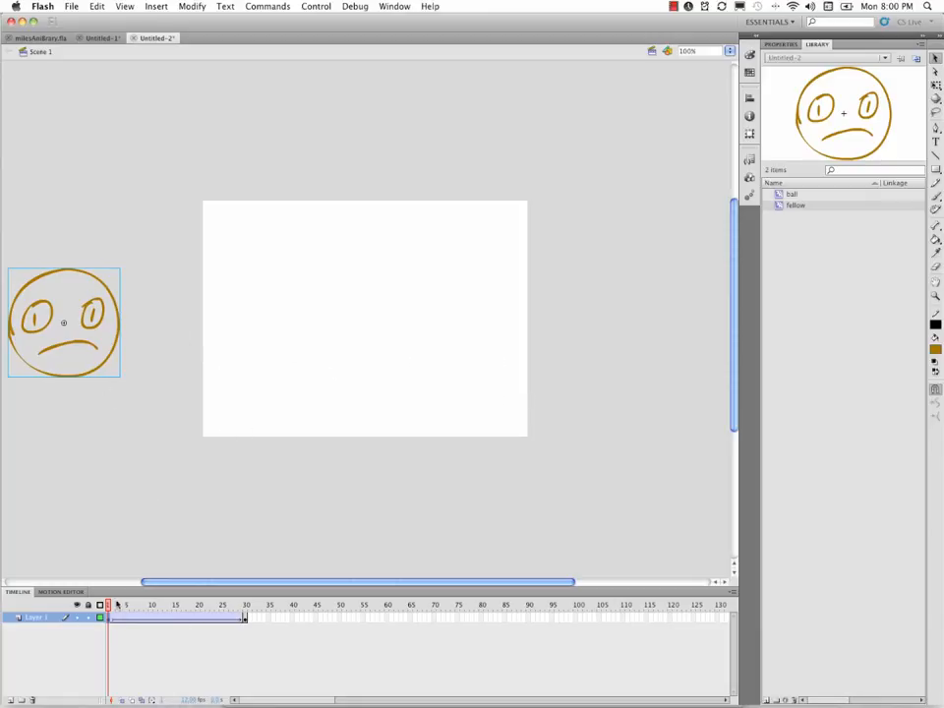
pyautogui.press('Return')
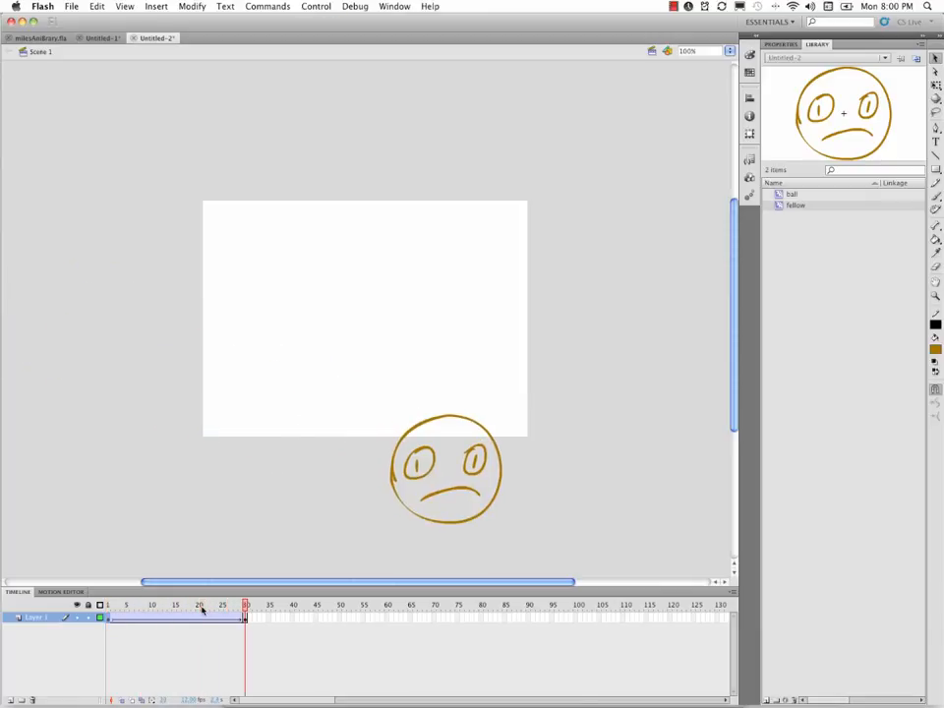
# - Move the face in frame 30 completely off the stage's right side and play the animation
pyautogui.click(245, 619)
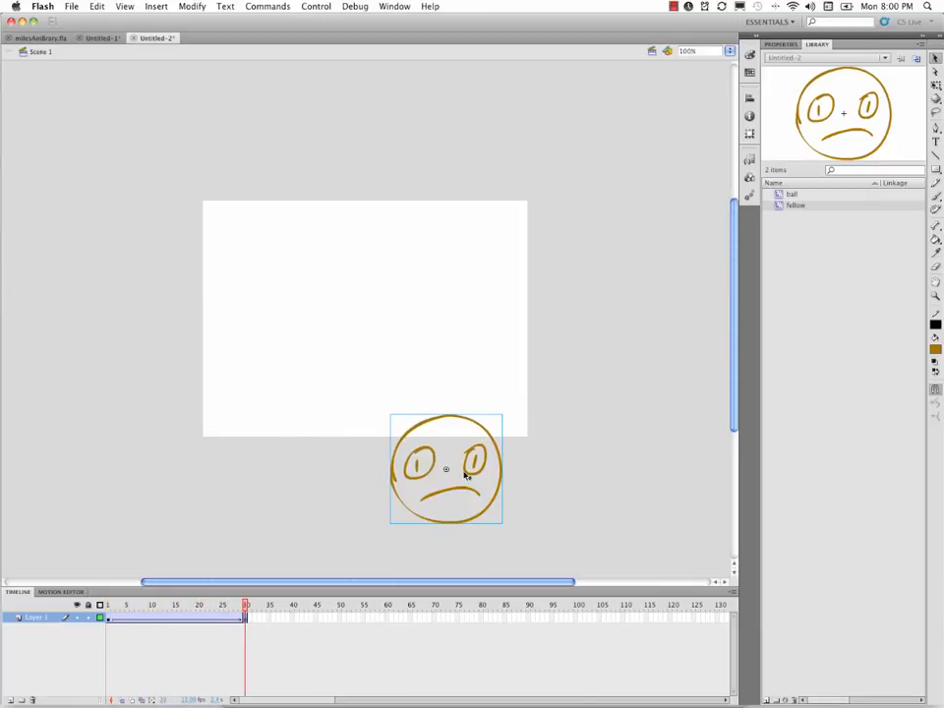
pyautogui.moveTo(476, 478); pyautogui.dragTo(708, 304)
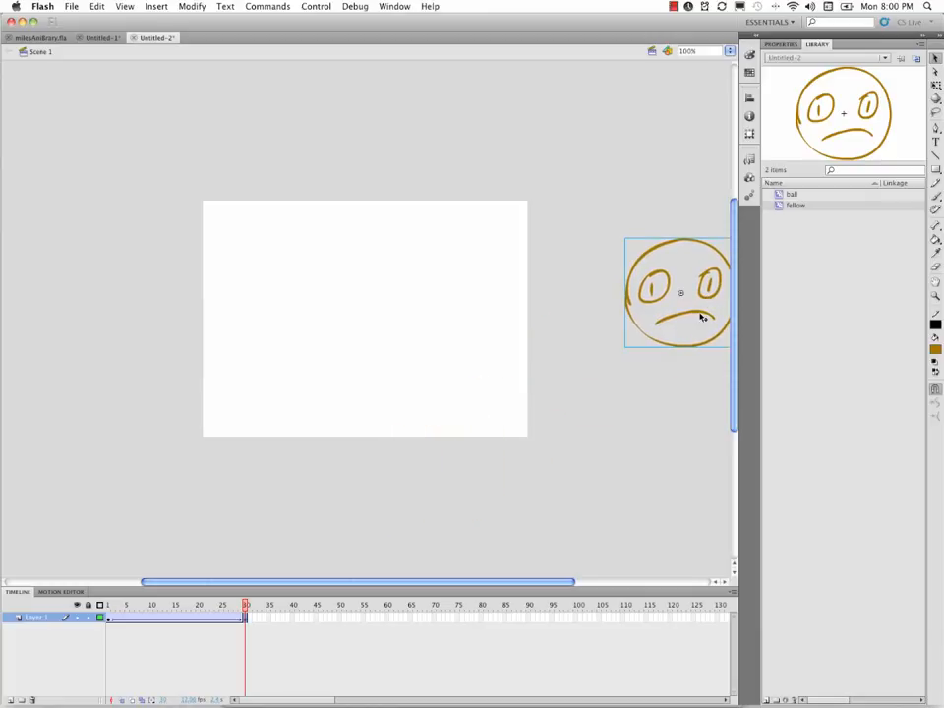
pyautogui.press('Return')
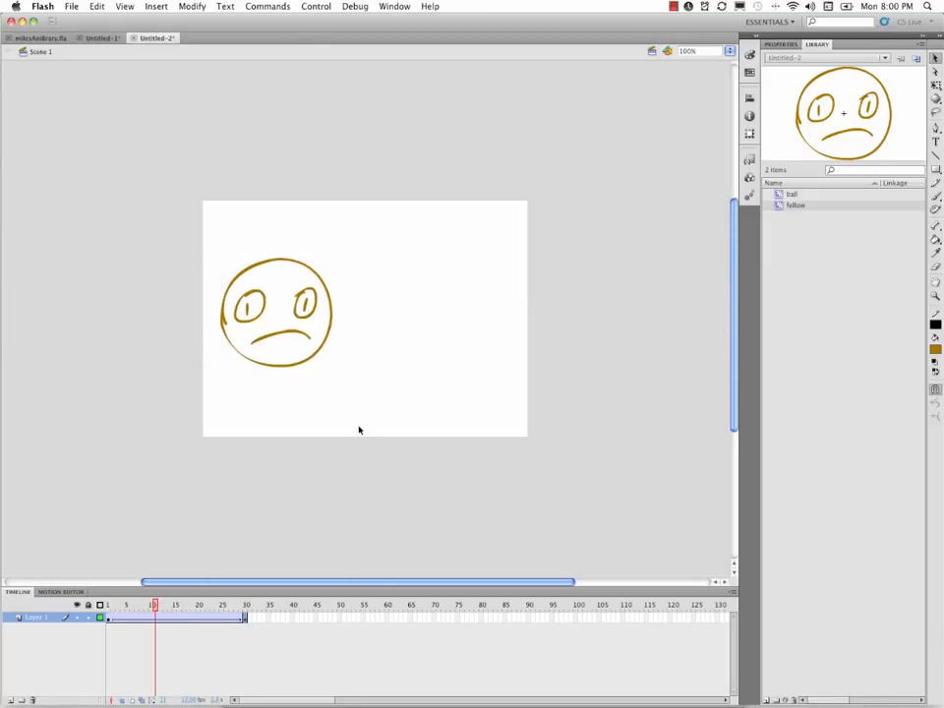
# - Add a new layer above Layer 1 and brush "30 FPS" by hand near the top of the stage
pyautogui.press('b')
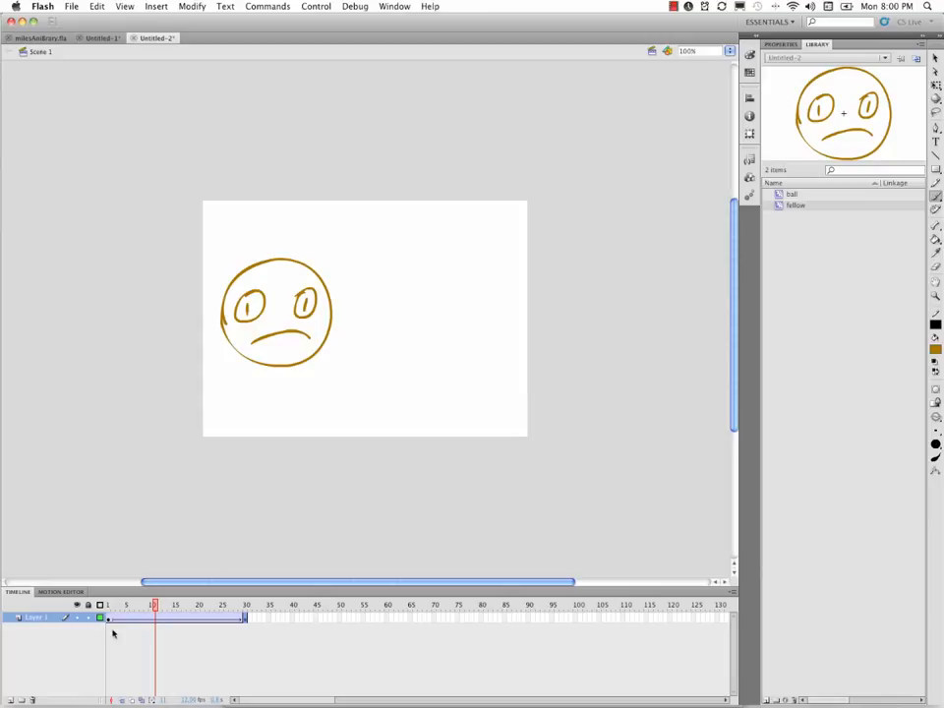
pyautogui.moveTo(12, 705); pyautogui.dragTo(9, 679)
pyautogui.click(11, 687)
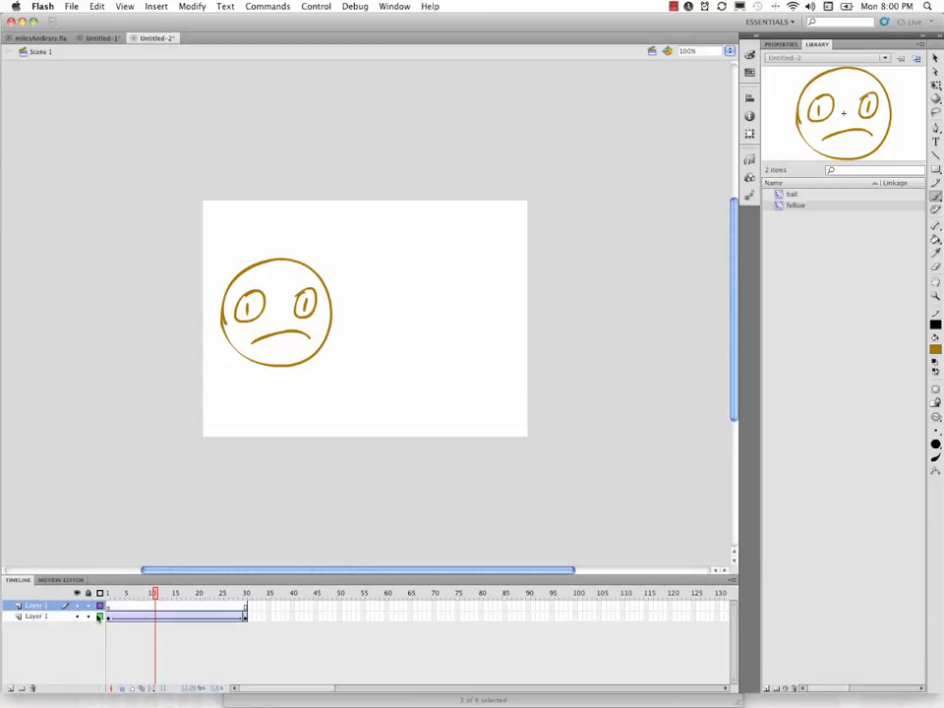
pyautogui.click(108, 595)
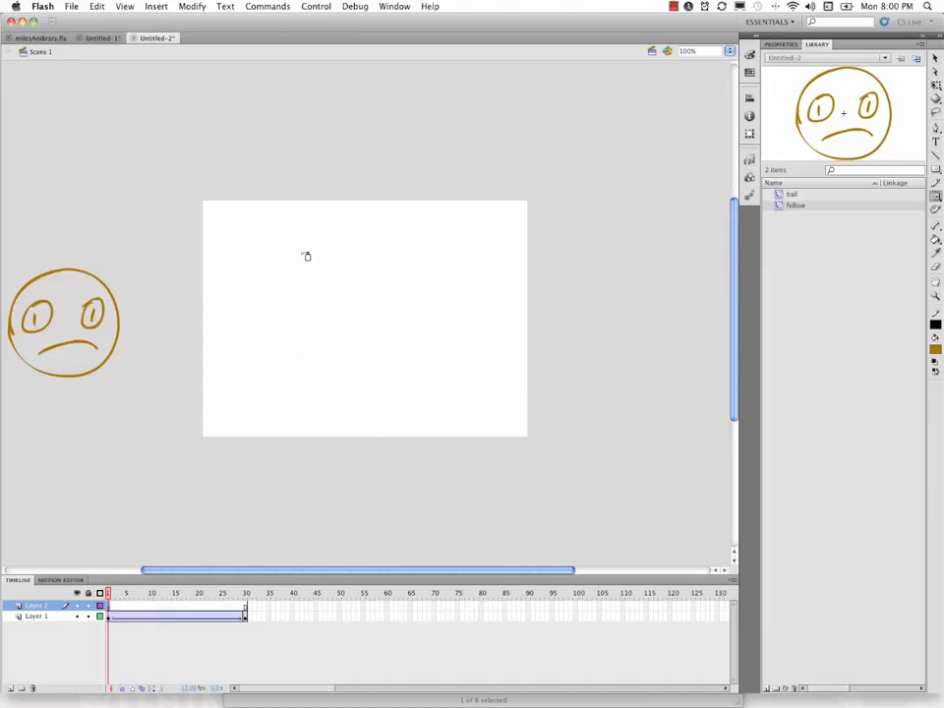
pyautogui.moveTo(276, 233)
pyautogui.mouseDown()
pyautogui.moveTo(278, 261)
pyautogui.moveTo(308, 236)
pyautogui.mouseUp()
pyautogui.moveTo(362, 258)
pyautogui.mouseDown()
pyautogui.moveTo(376, 232)
pyautogui.moveTo(374, 243)
pyautogui.moveTo(397, 253)
pyautogui.mouseUp()
pyautogui.moveTo(396, 229)
pyautogui.mouseDown()
pyautogui.moveTo(397, 243)
pyautogui.moveTo(415, 252)
pyautogui.mouseUp()
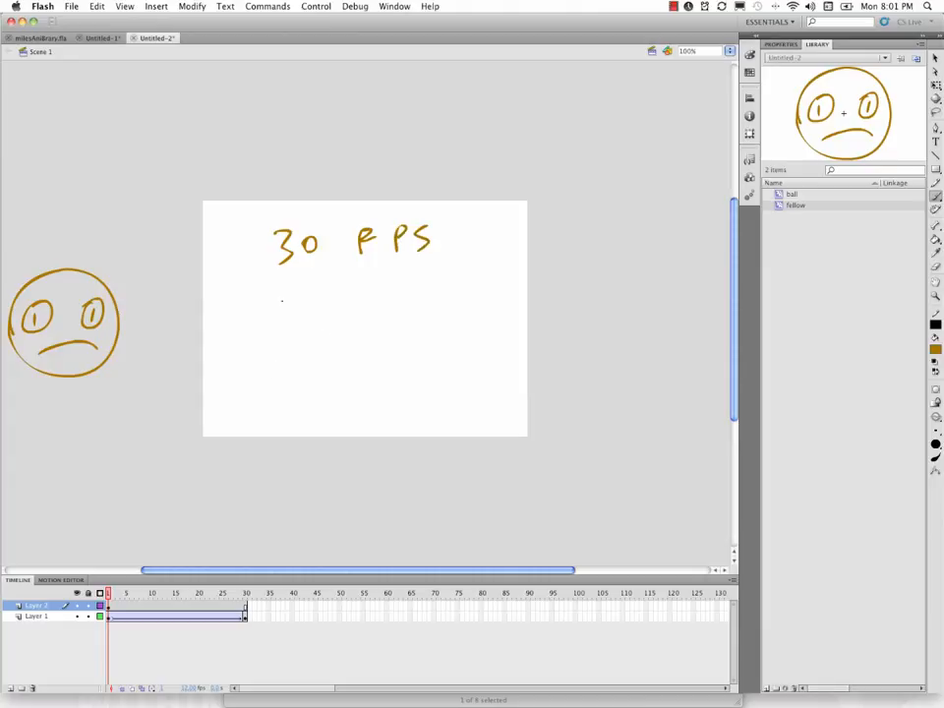
# - Brush "24 FPS" by hand on Layer 2, below the "30 FPS" note
pyautogui.moveTo(276, 299)
pyautogui.mouseDown()
pyautogui.moveTo(278, 331)
pyautogui.moveTo(296, 334)
pyautogui.mouseUp()
pyautogui.moveTo(304, 293)
pyautogui.mouseDown()
pyautogui.moveTo(302, 311)
pyautogui.moveTo(321, 313)
pyautogui.mouseUp()
pyautogui.moveTo(315, 293)
pyautogui.mouseDown()
pyautogui.moveTo(366, 325)
pyautogui.moveTo(365, 291)
pyautogui.mouseUp()
pyautogui.moveTo(364, 291)
pyautogui.mouseDown()
pyautogui.moveTo(378, 287)
pyautogui.moveTo(376, 308)
pyautogui.mouseUp()
pyautogui.moveTo(394, 291)
pyautogui.mouseDown()
pyautogui.moveTo(395, 323)
pyautogui.moveTo(396, 308)
pyautogui.moveTo(411, 320)
pyautogui.mouseUp()
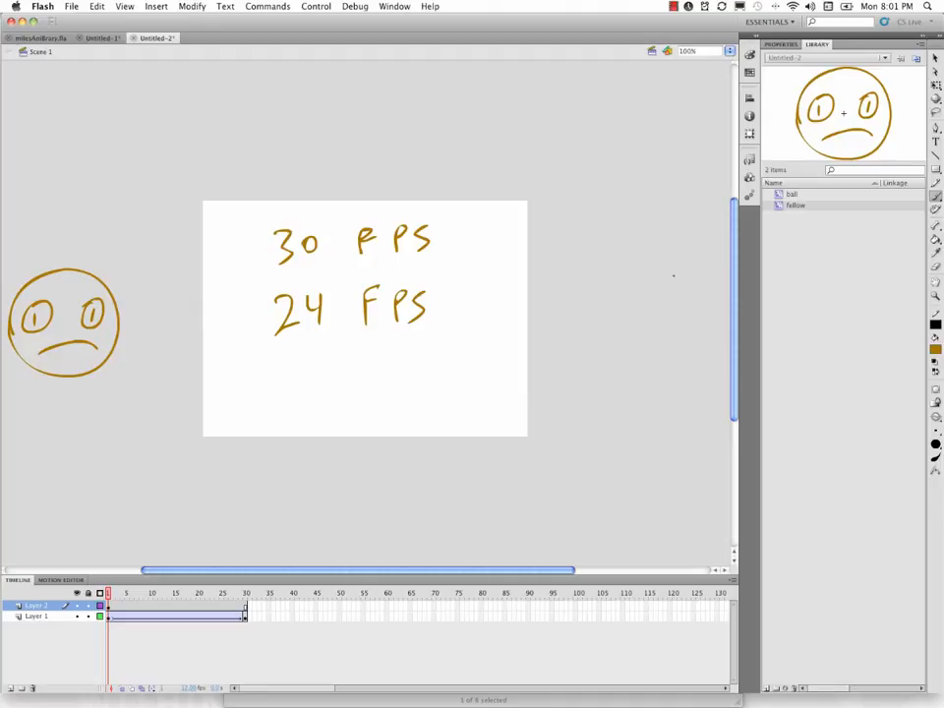
# - Play the animation twice and delete Layer 2 with its handwritten frame-rate notes
pyautogui.press('Return')
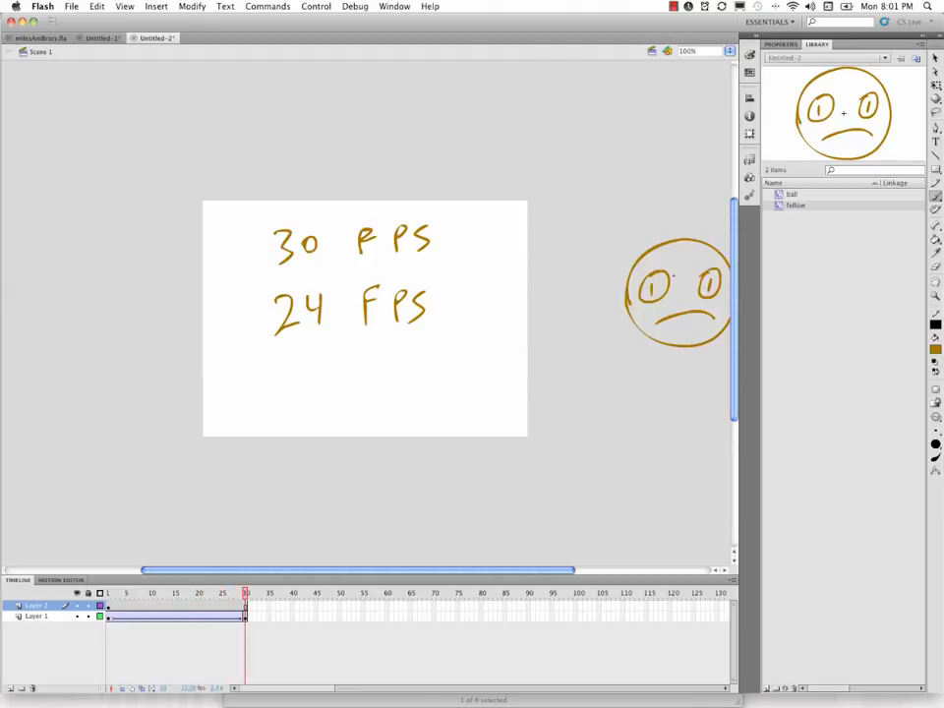
pyautogui.press('Return')
pyautogui.click(645, 333)
pyautogui.click(37, 608)
pyautogui.click(32, 688)
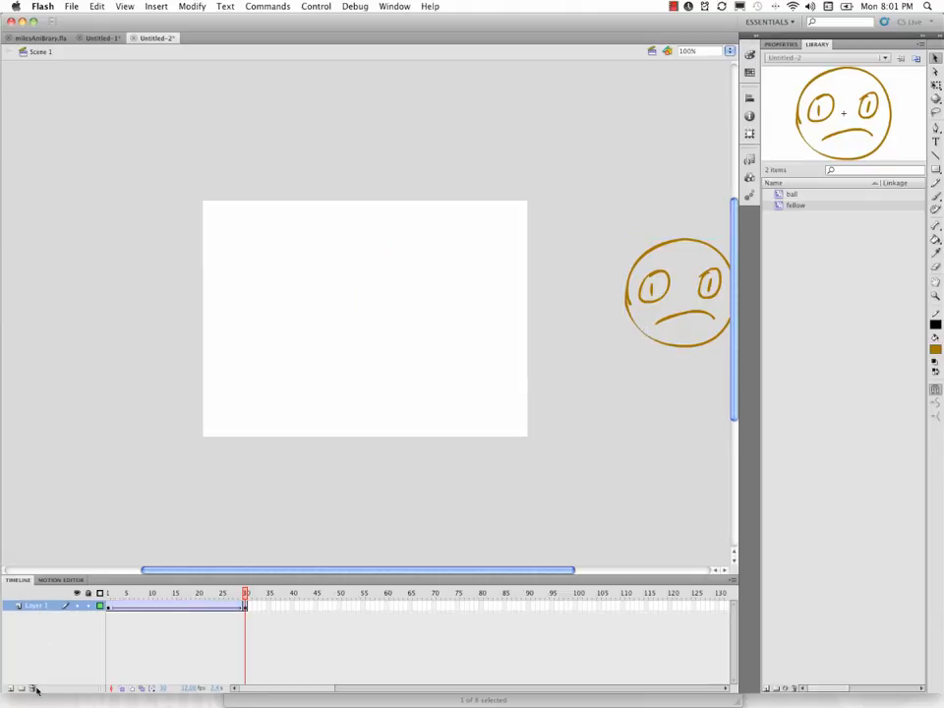
# - Move the frame 30 face inside the stage's right half, scale it to about a quarter size, and play the animation
pyautogui.moveTo(637, 330); pyautogui.dragTo(390, 367)
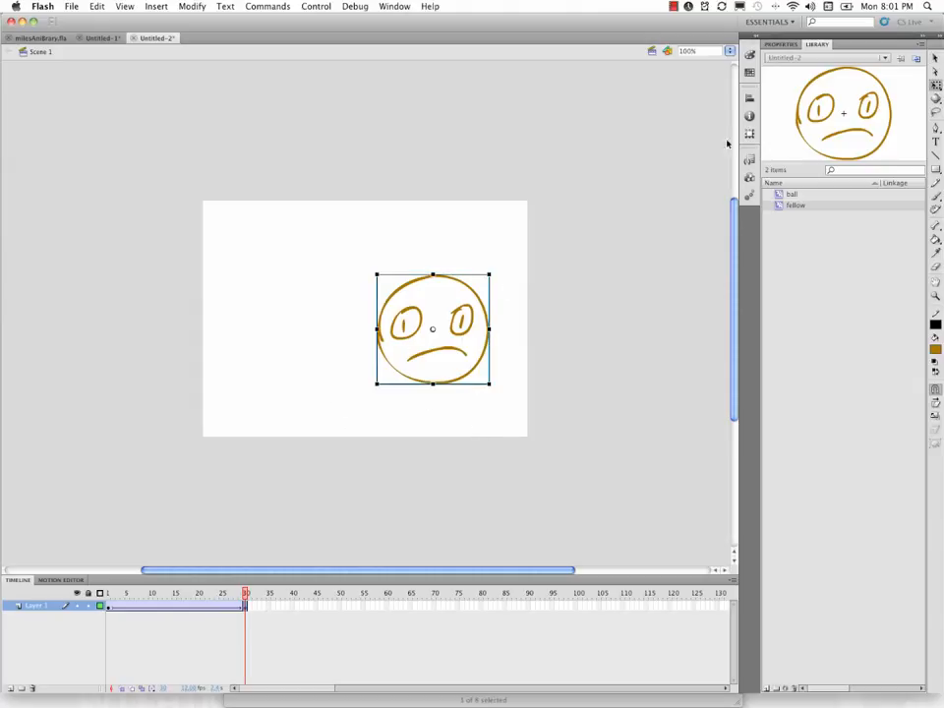
pyautogui.moveTo(486, 278); pyautogui.dragTo(447, 316)
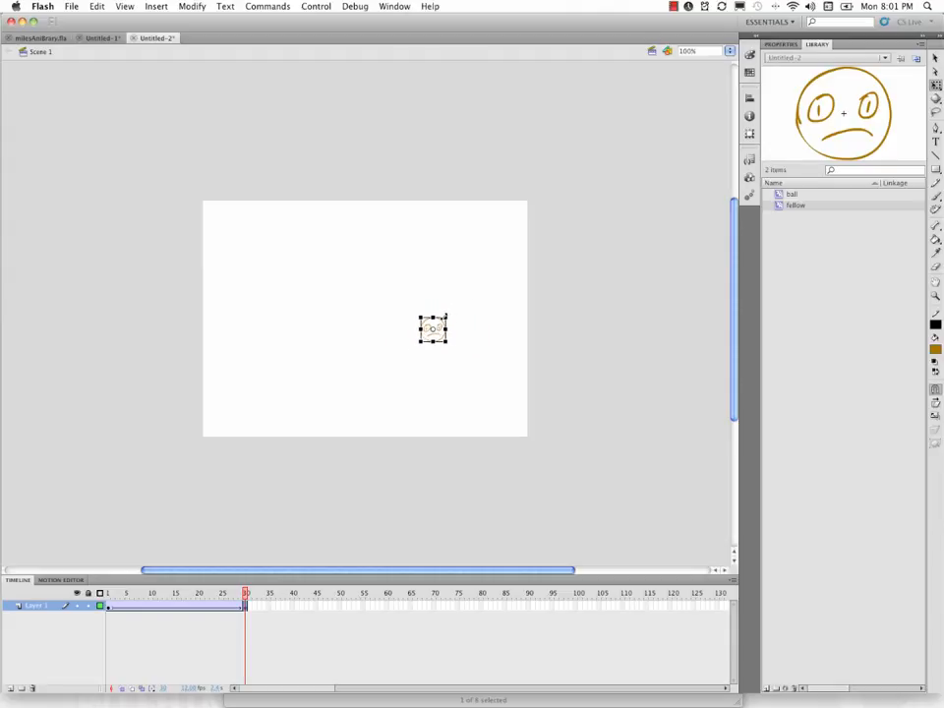
pyautogui.press('Return')
# - Rotate the small face in frame 30 clockwise and play the animation to preview the spin
pyautogui.moveTo(451, 312); pyautogui.dragTo(455, 334)
pyautogui.press('Return')
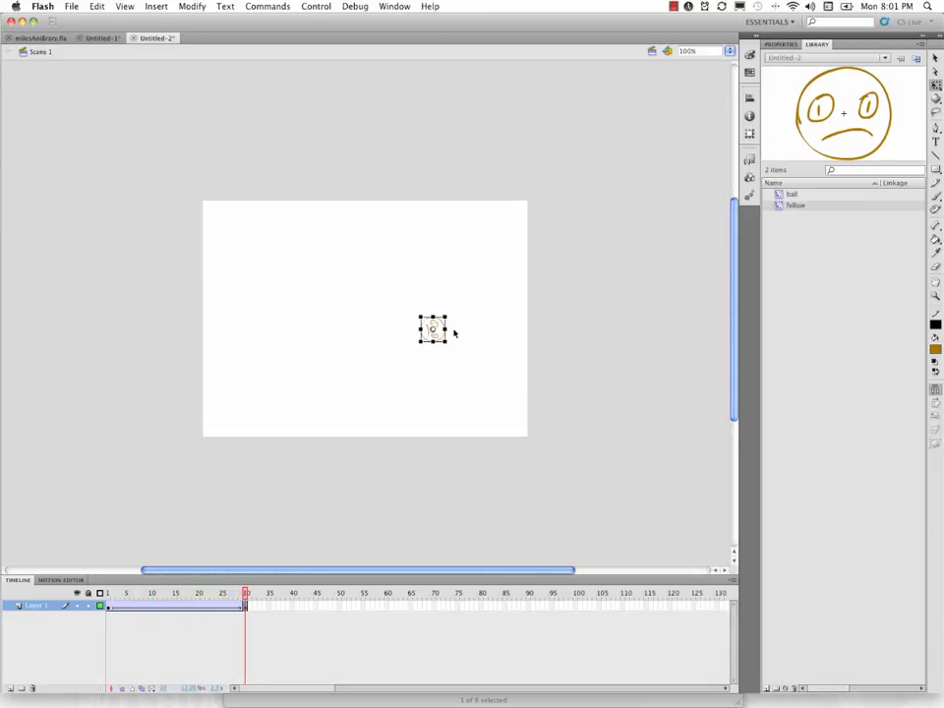
pyautogui.press('Return')
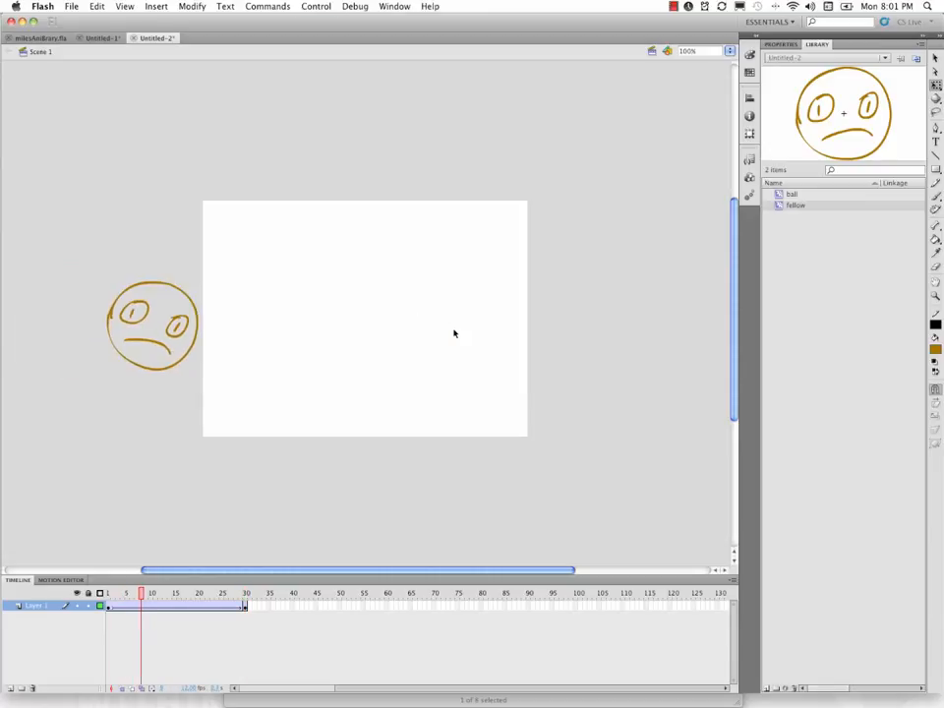